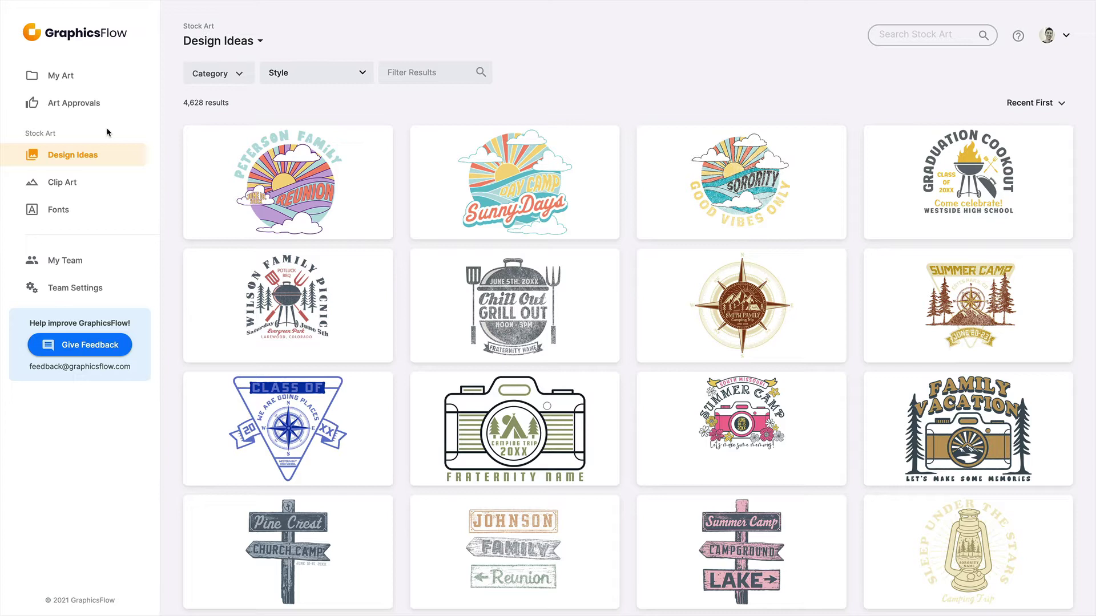
View the available download formats for the Sunny Days day camp design idea.
mouse_move(241, 165)
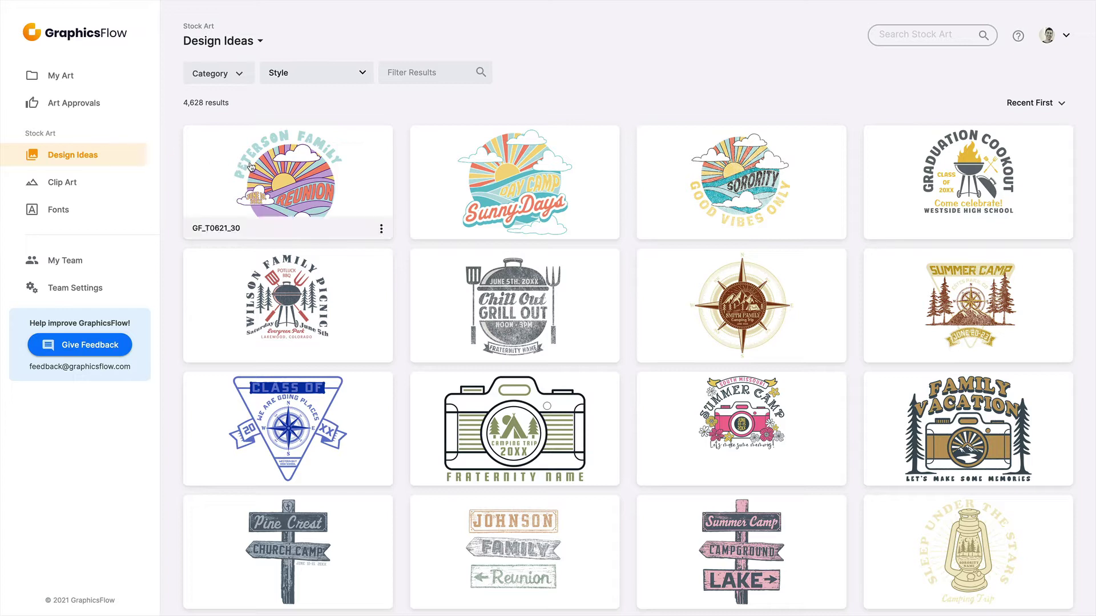
mouse_move(510, 165)
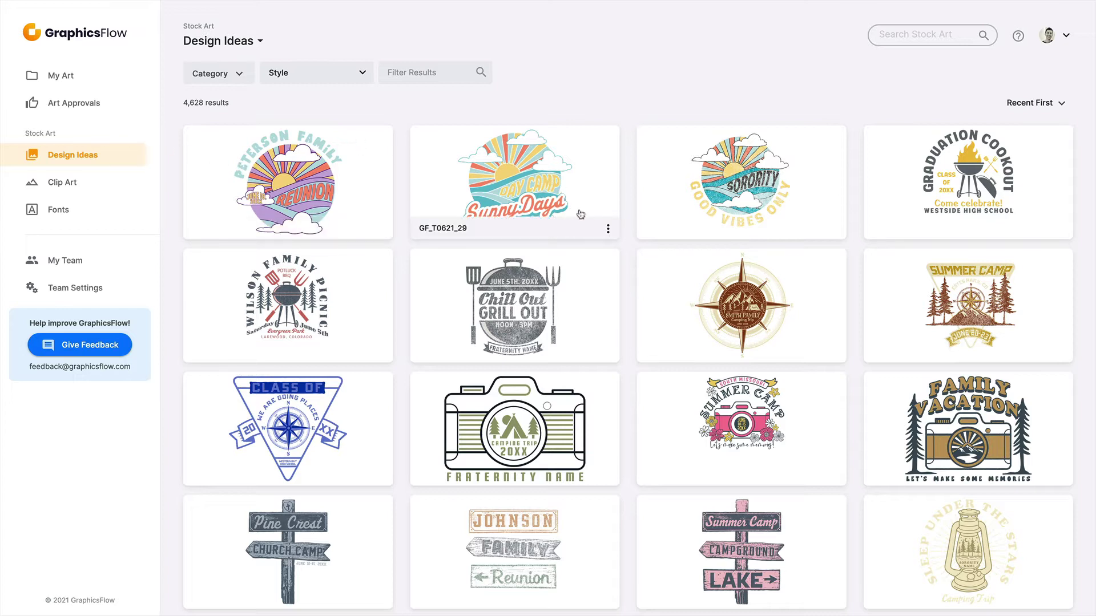
left_click(606, 228)
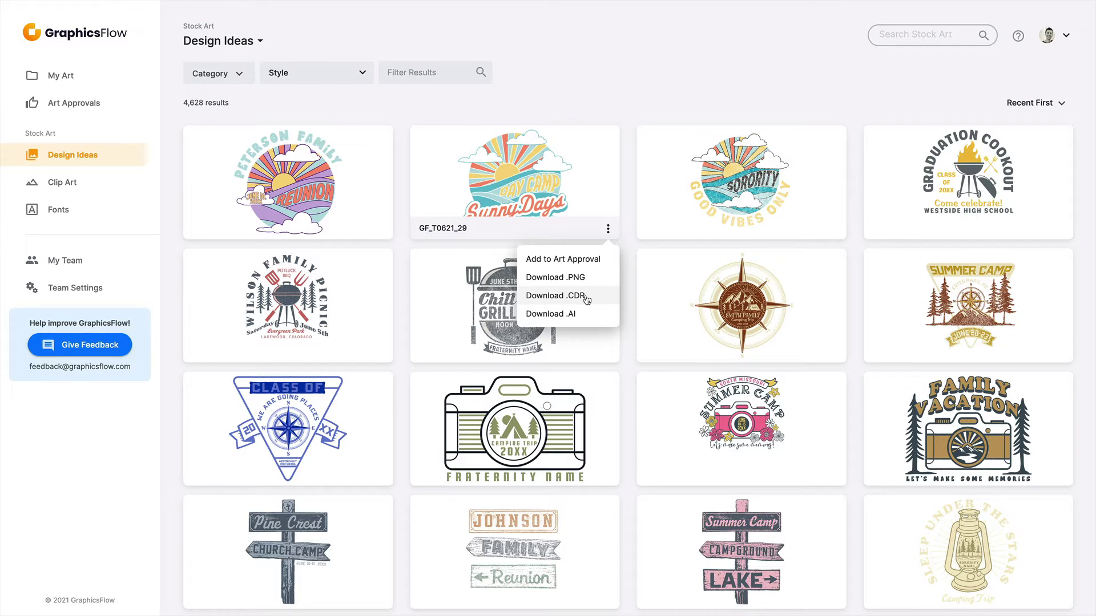
left_click(618, 79)
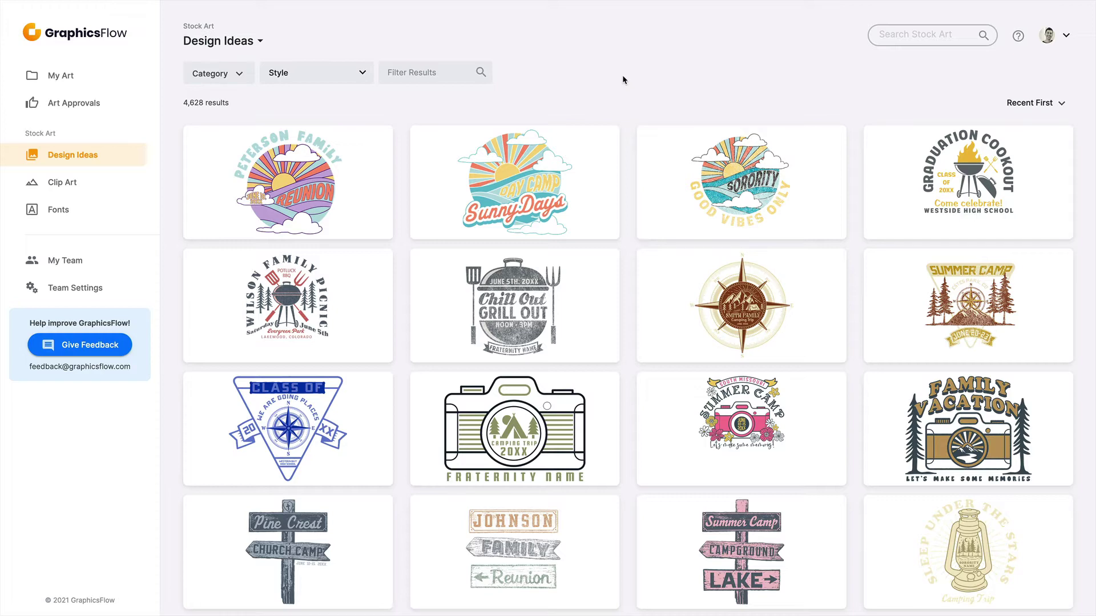
Browse the Clip Art library and the Fonts collection, including its individual and bulk download options.
left_click(55, 180)
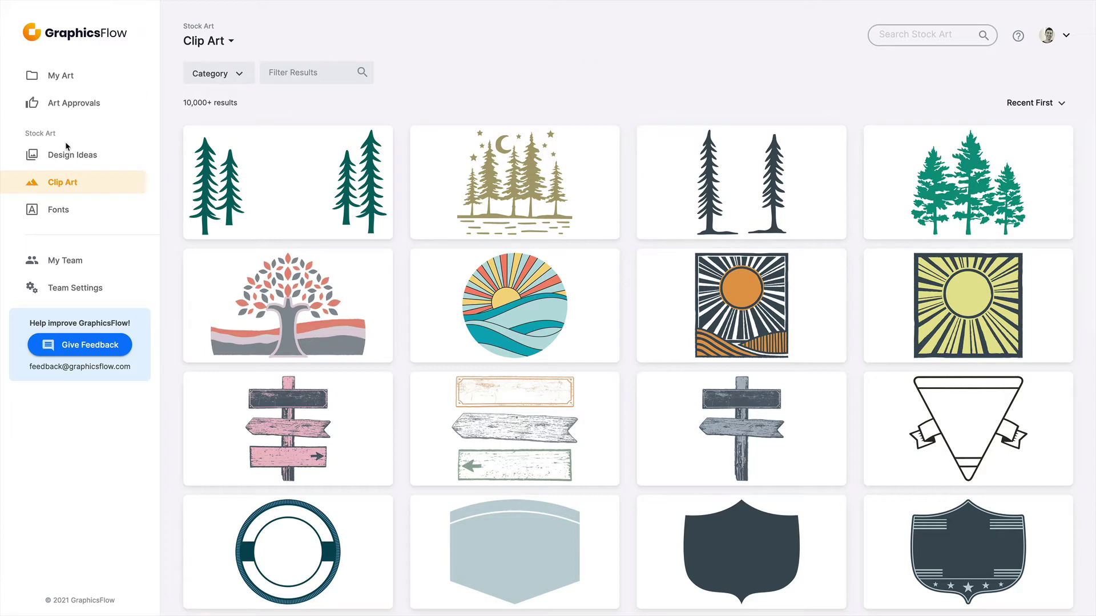
left_click(65, 210)
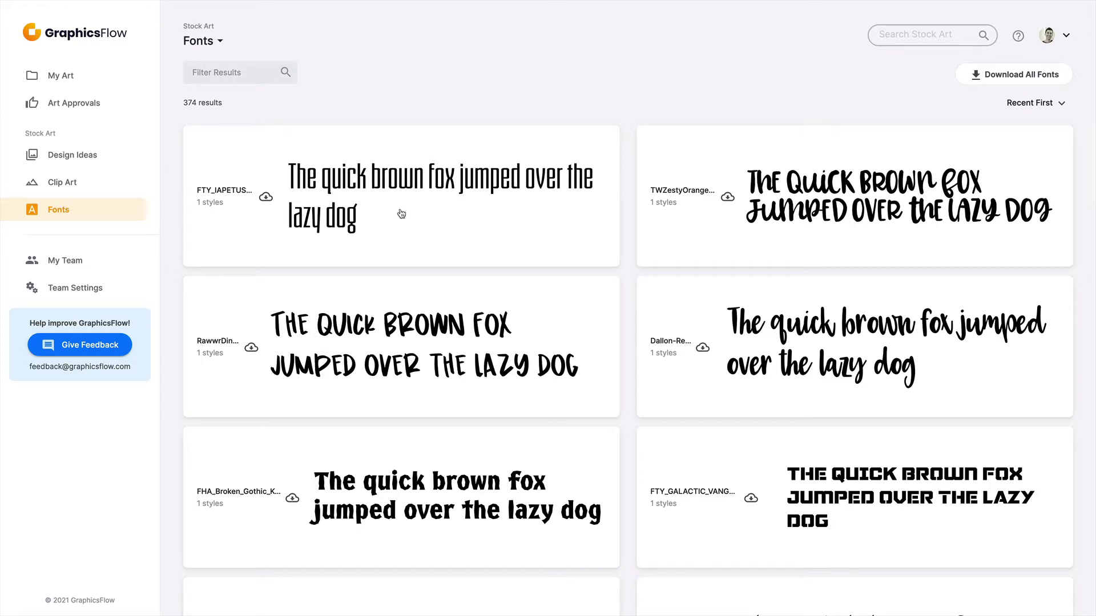
scroll(406, 214, "down", 2)
scroll(406, 214, "down", 10)
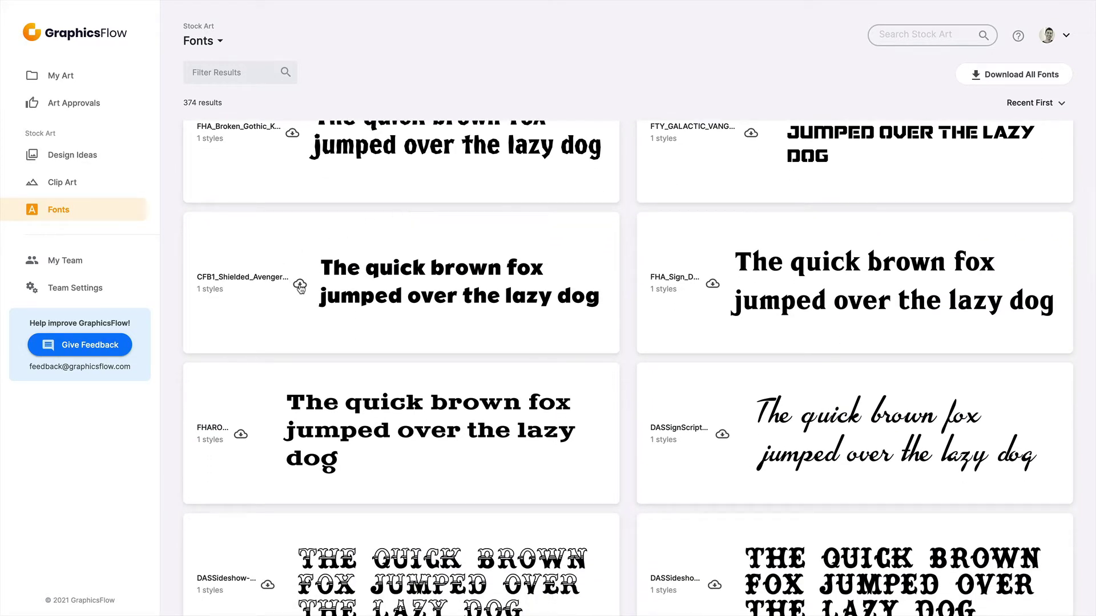
scroll(300, 286, "up", 10)
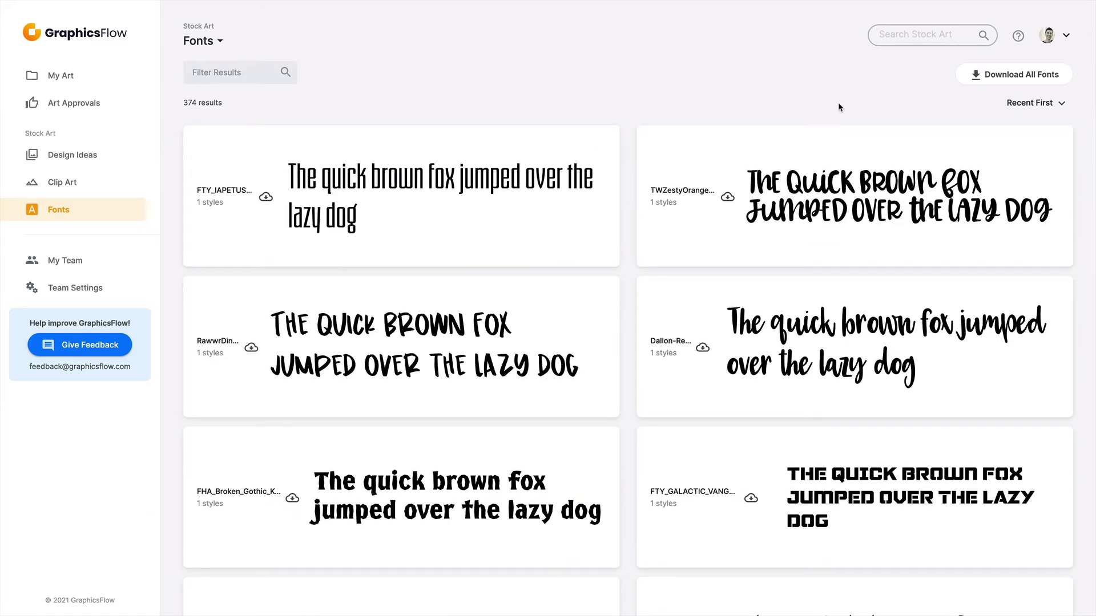
left_click(976, 76)
Return to the Design Ideas library and view the download formats for the family reunion sun design.
left_click(69, 154)
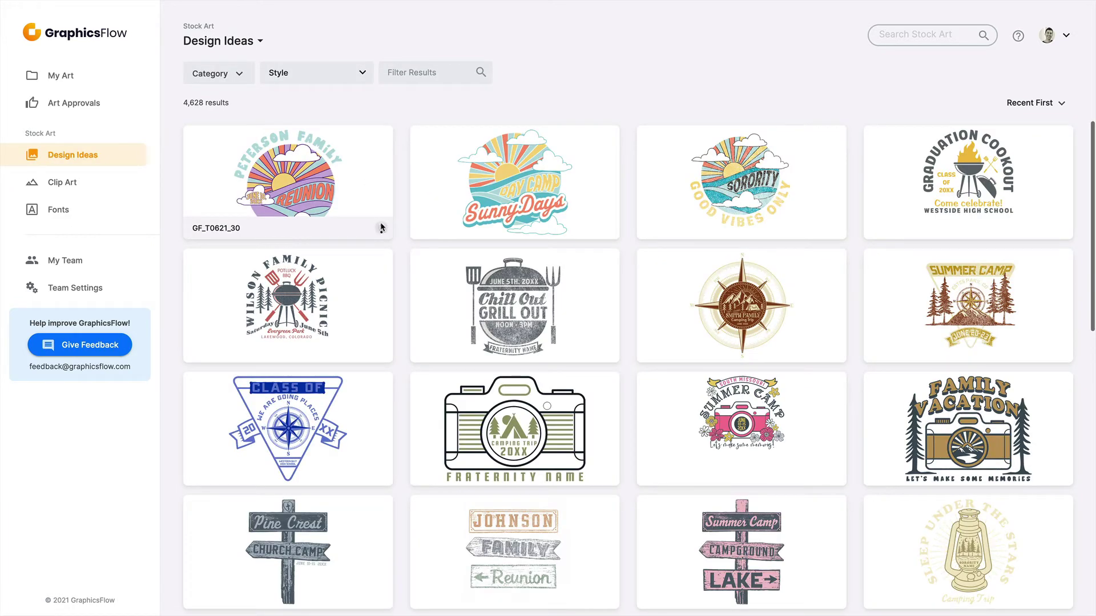
left_click(381, 228)
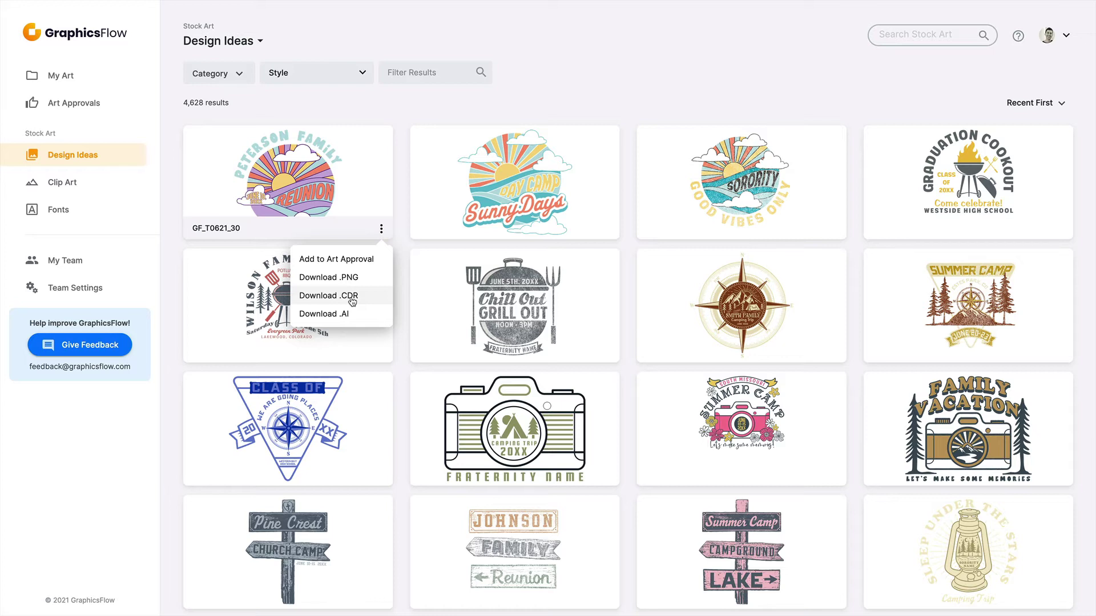
left_click(640, 99)
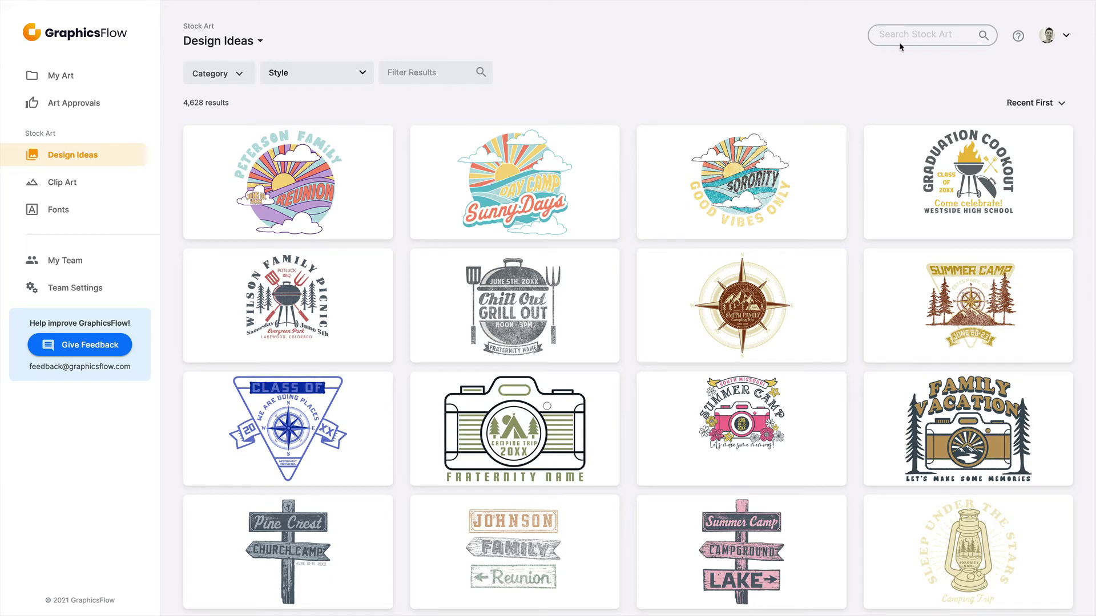
Search all stock art for "soccer" and show every matching design idea.
left_click(913, 33)
type("soccer")
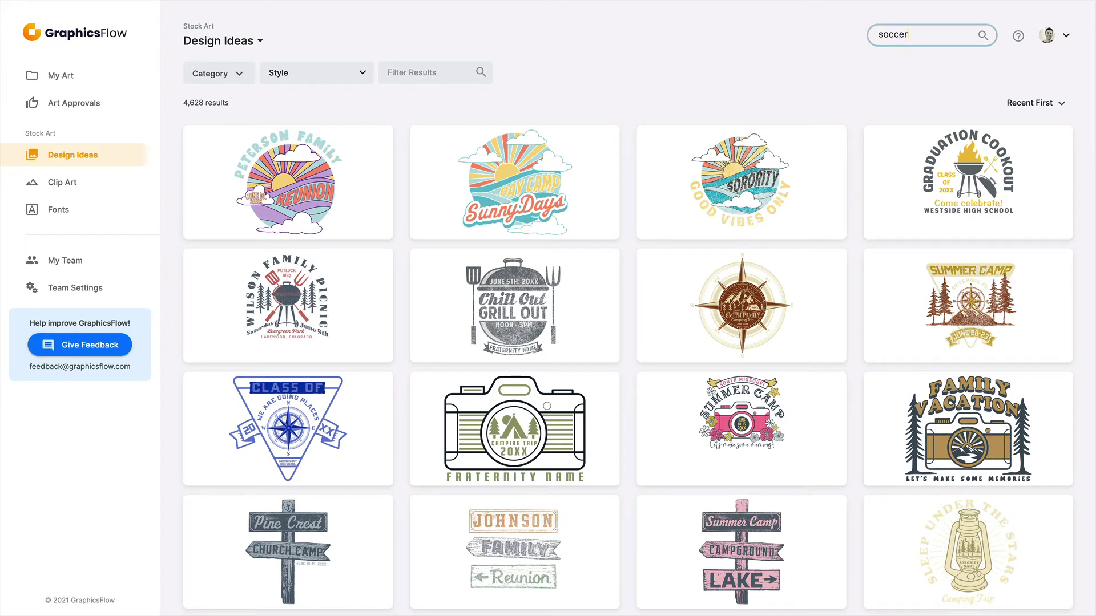
key("Return")
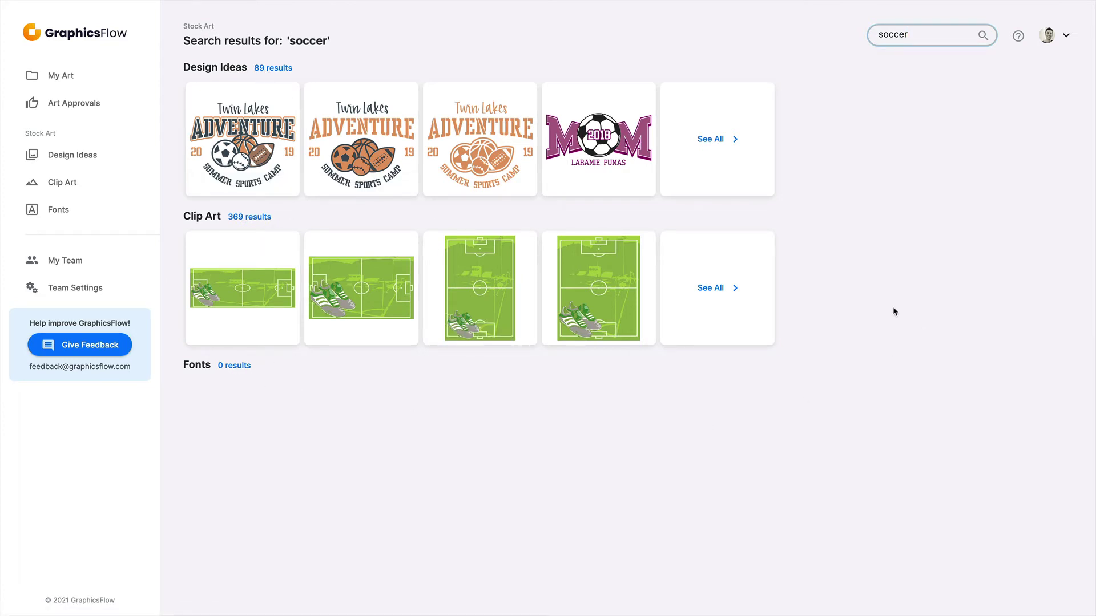
left_click(707, 143)
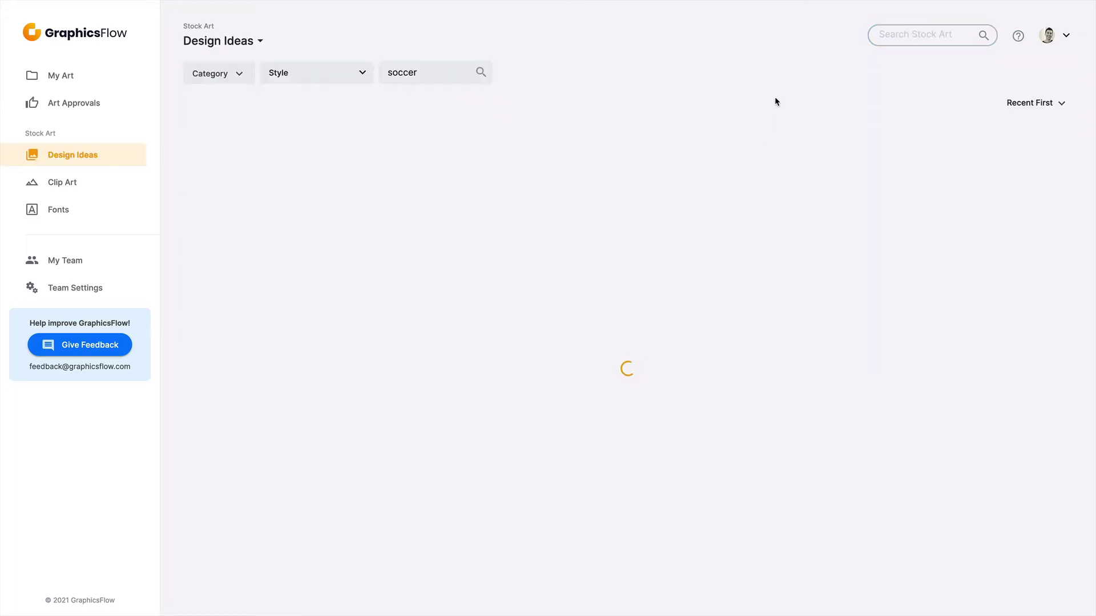
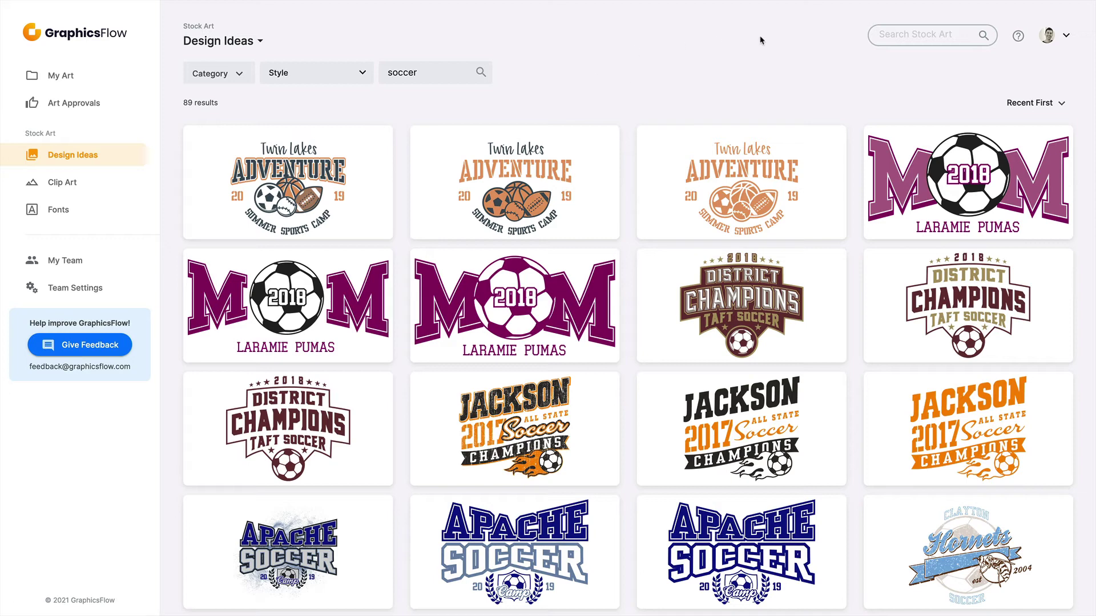
Filter the design ideas by the Camp category with all of its subcategories included.
left_click(239, 84)
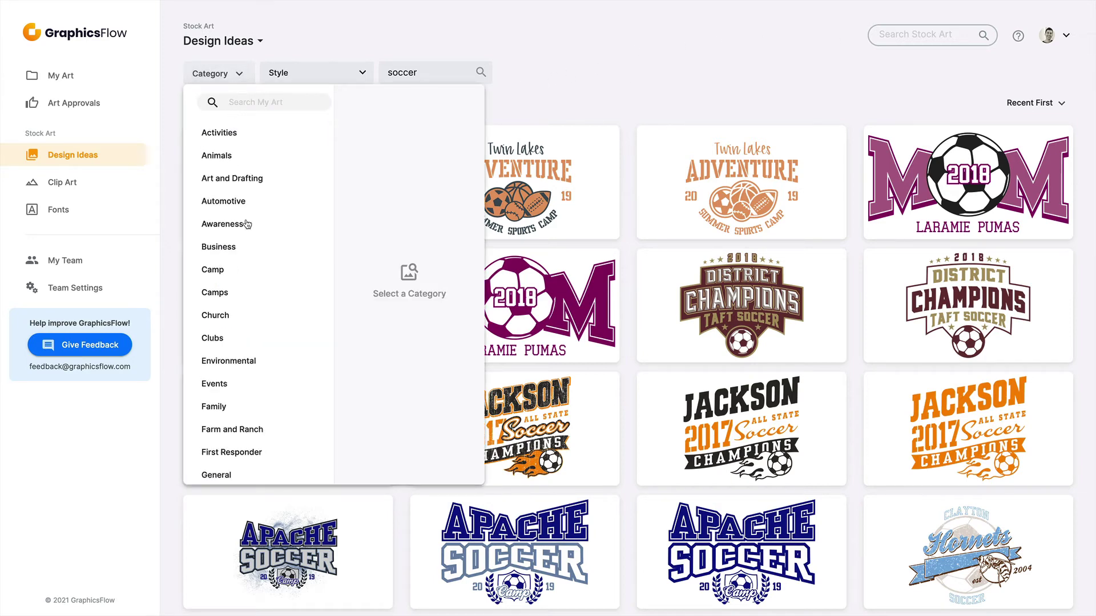
left_click(220, 271)
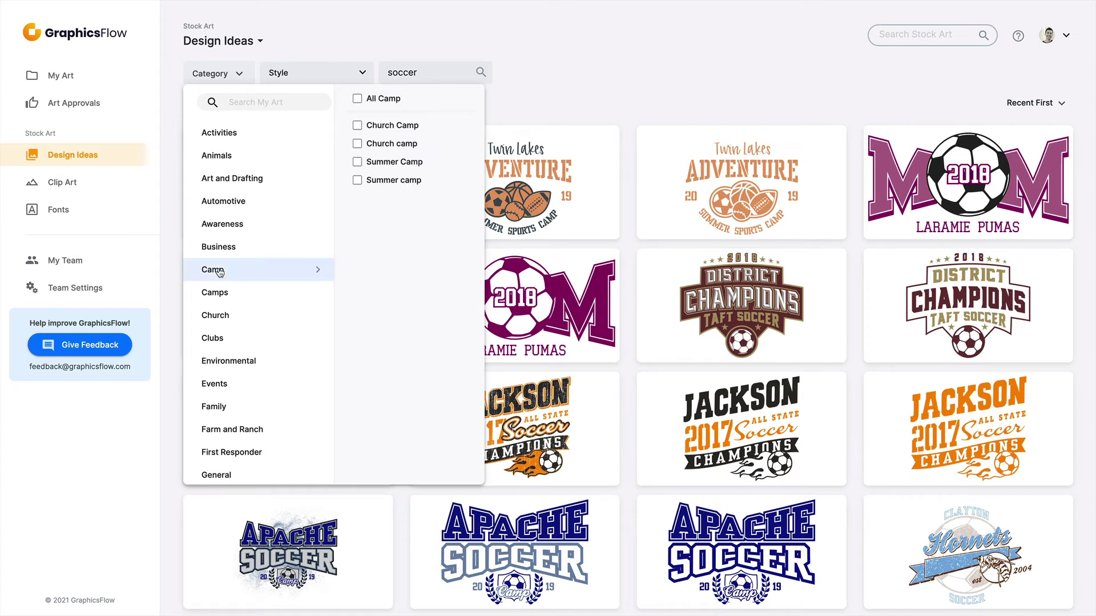
left_click(368, 100)
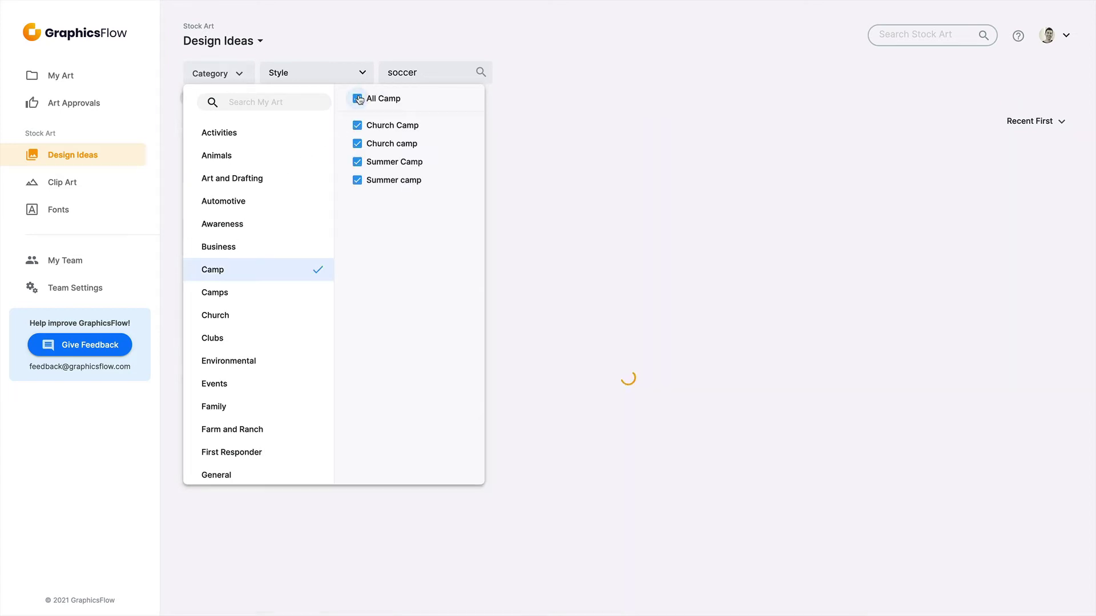
left_click(604, 88)
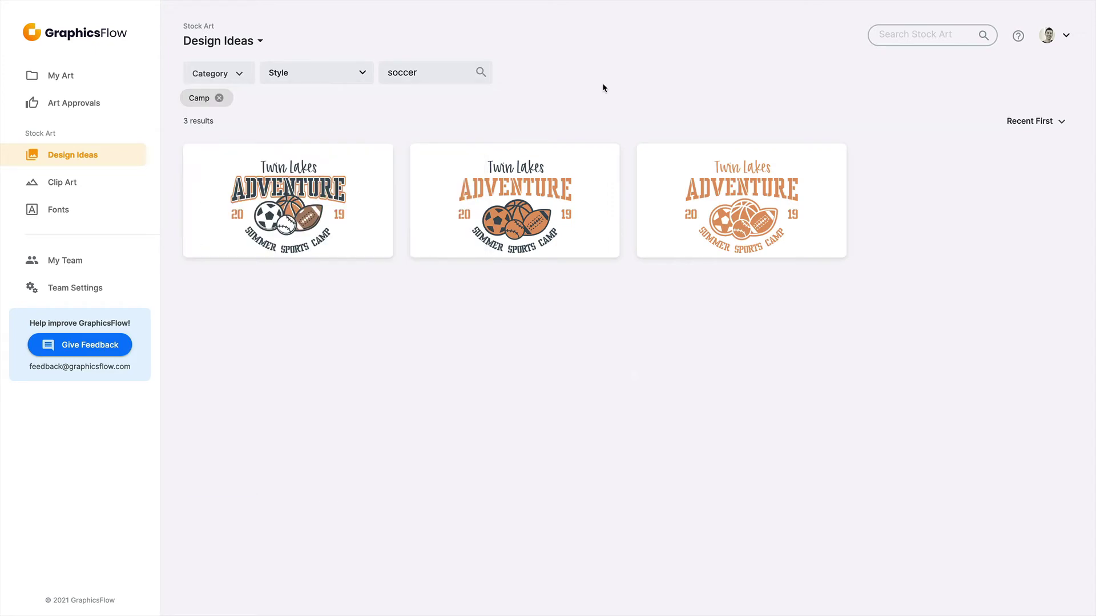
Clear the "soccer" keyword from the results filter while keeping the Camp category filter.
left_click_drag(422, 71, 385, 73)
left_click(233, 75)
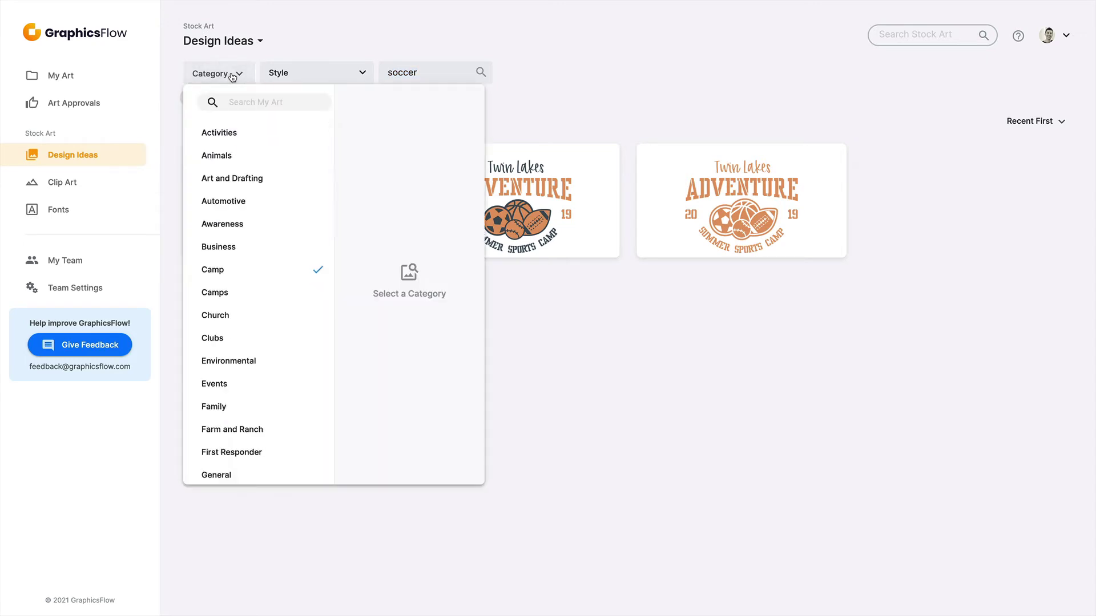
left_click(521, 44)
left_click_drag(430, 70, 385, 71)
key("BackSpace")
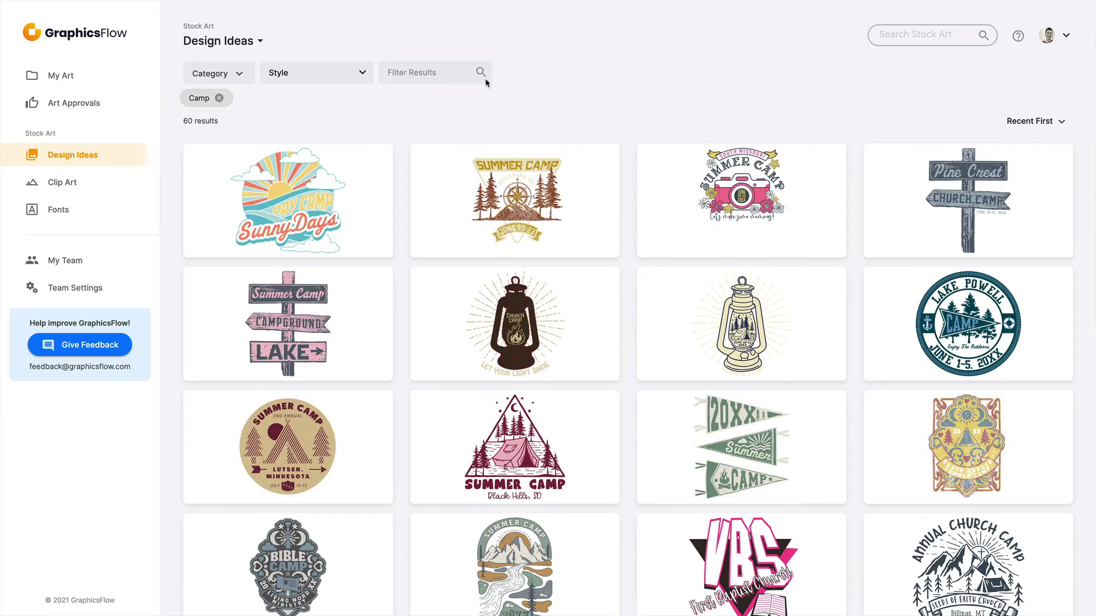
Examine the Camp subcategories and the style options available for filtering design ideas.
left_click(233, 74)
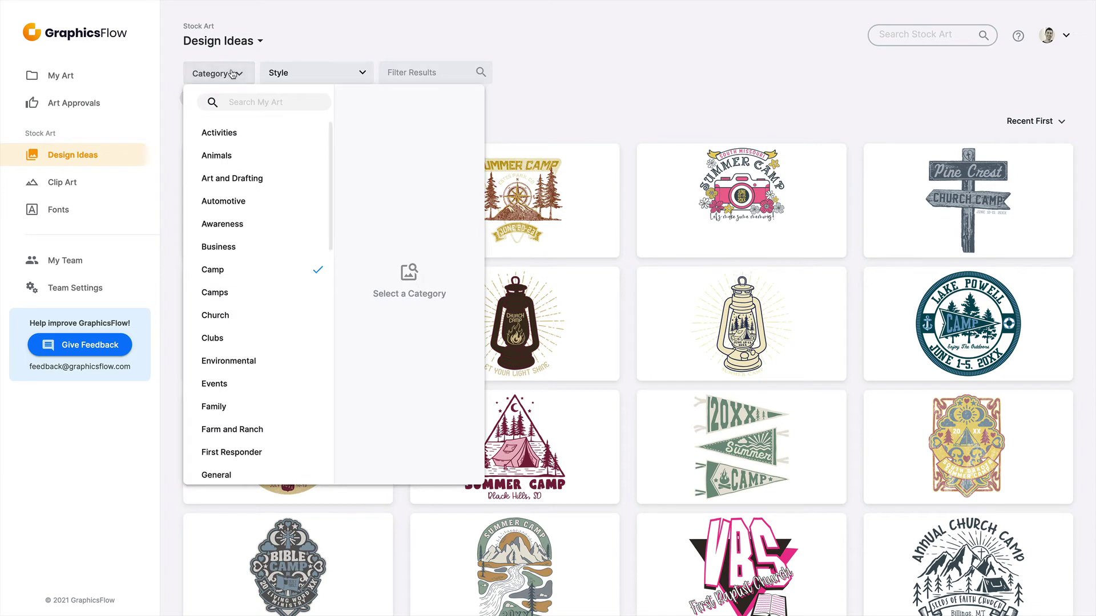
left_click(219, 271)
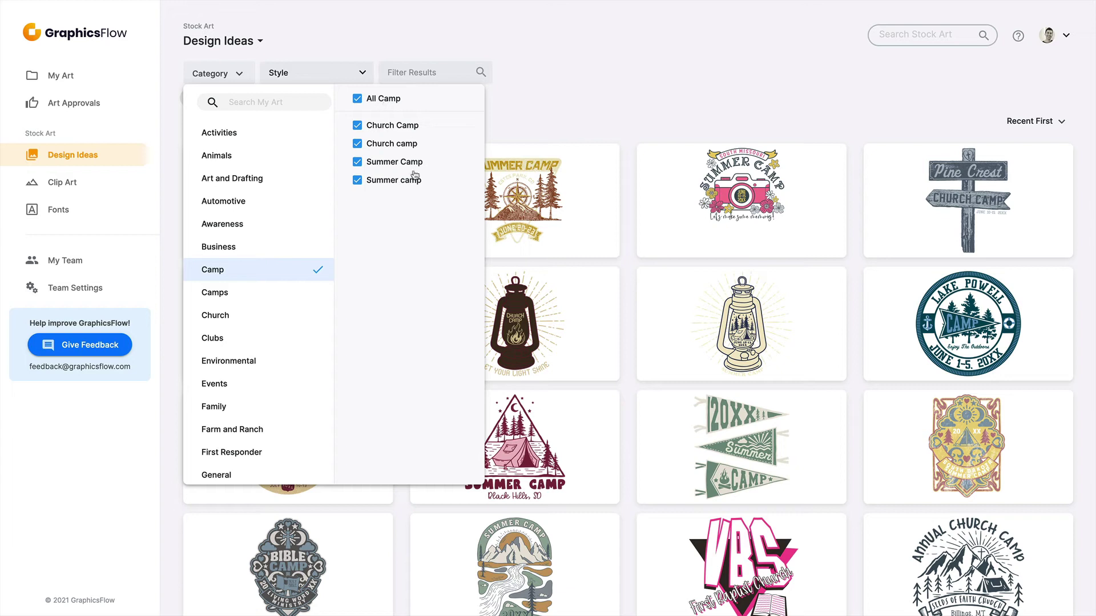
left_click(584, 97)
left_click(363, 78)
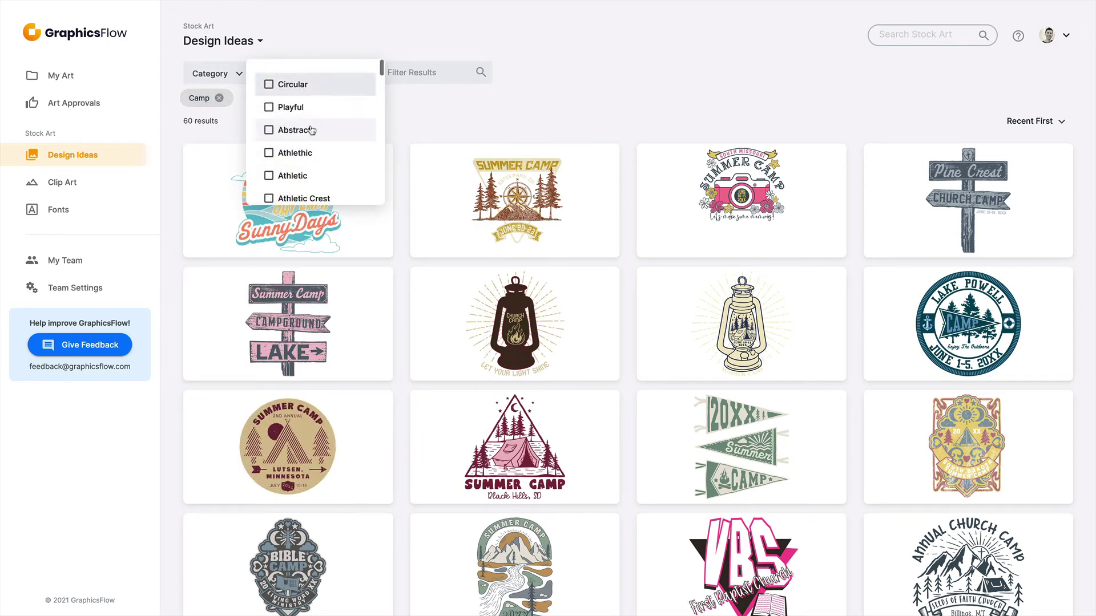
left_click(549, 130)
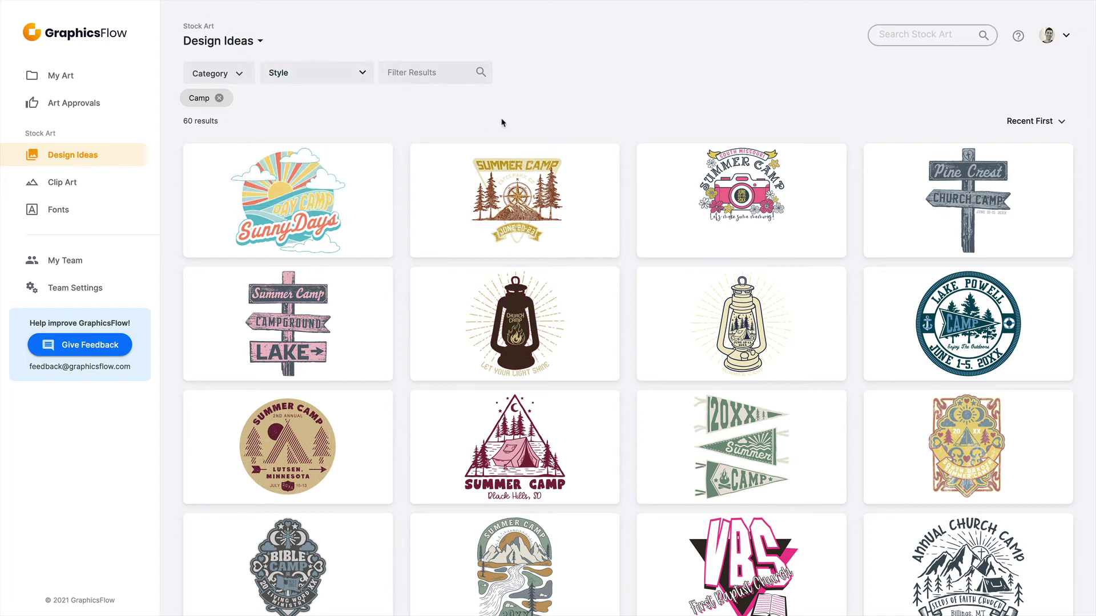
left_click(360, 74)
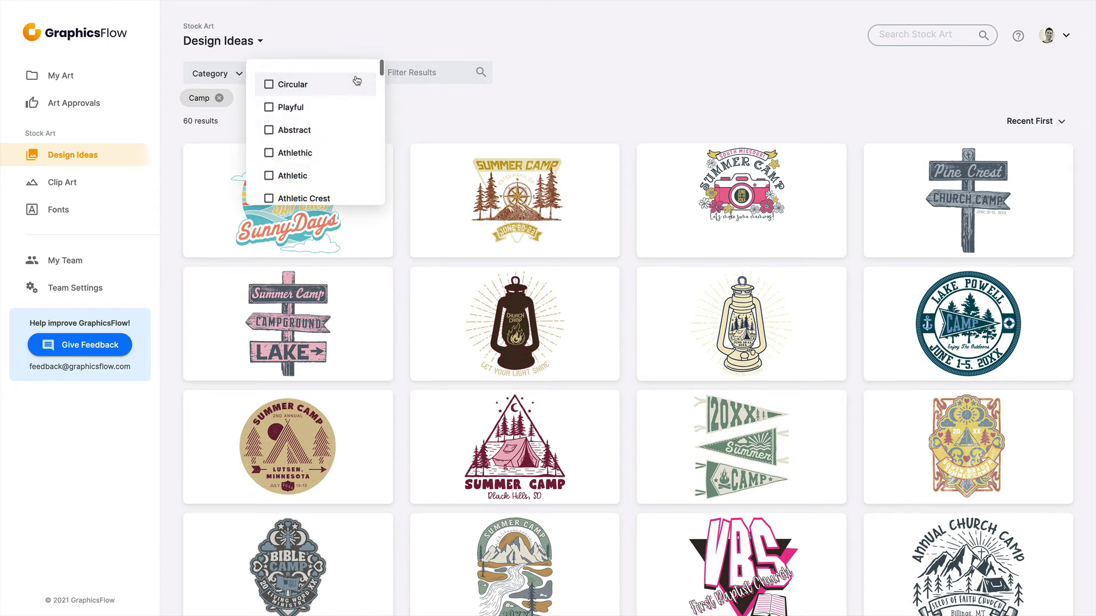
left_click(583, 94)
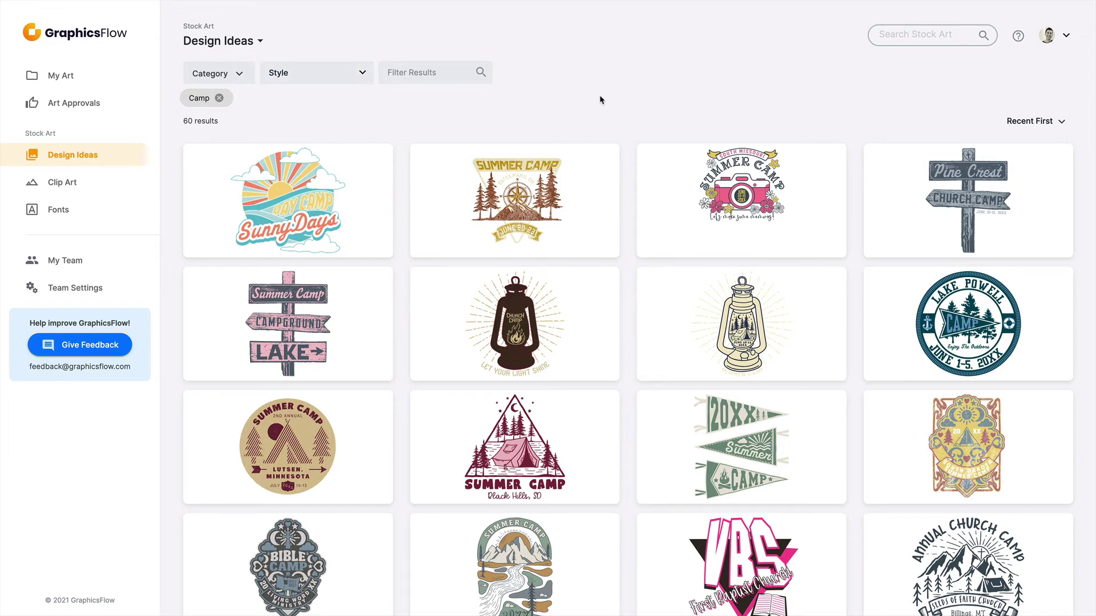
Filter the Camp design ideas by the keyword "summer".
left_click(431, 72)
type("summer")
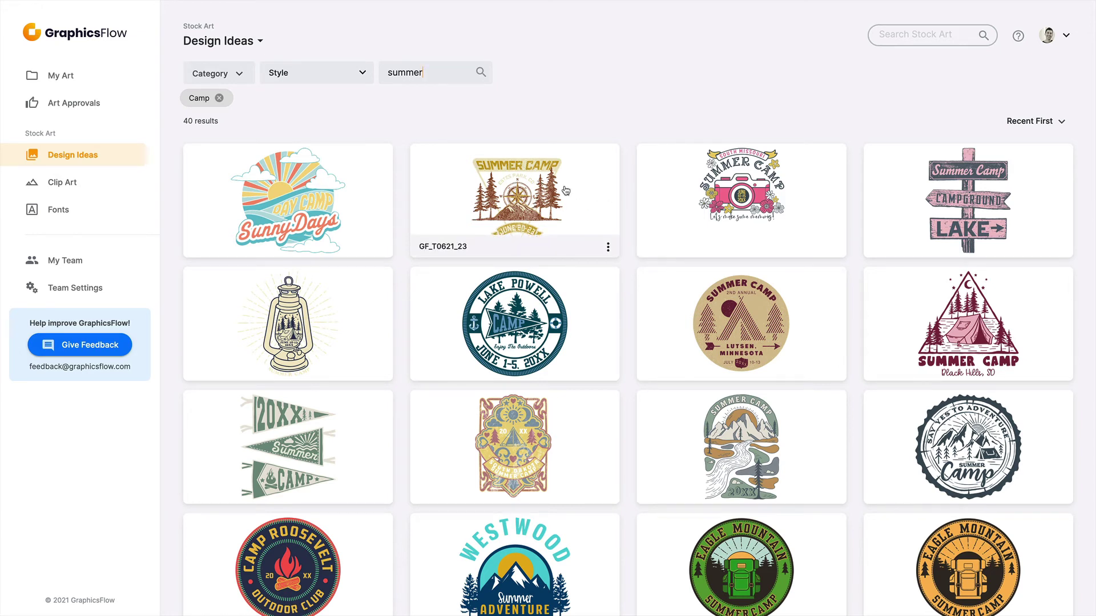
Examine the art approval choices and download formats offered for the Summer Camp compass design.
left_click(608, 248)
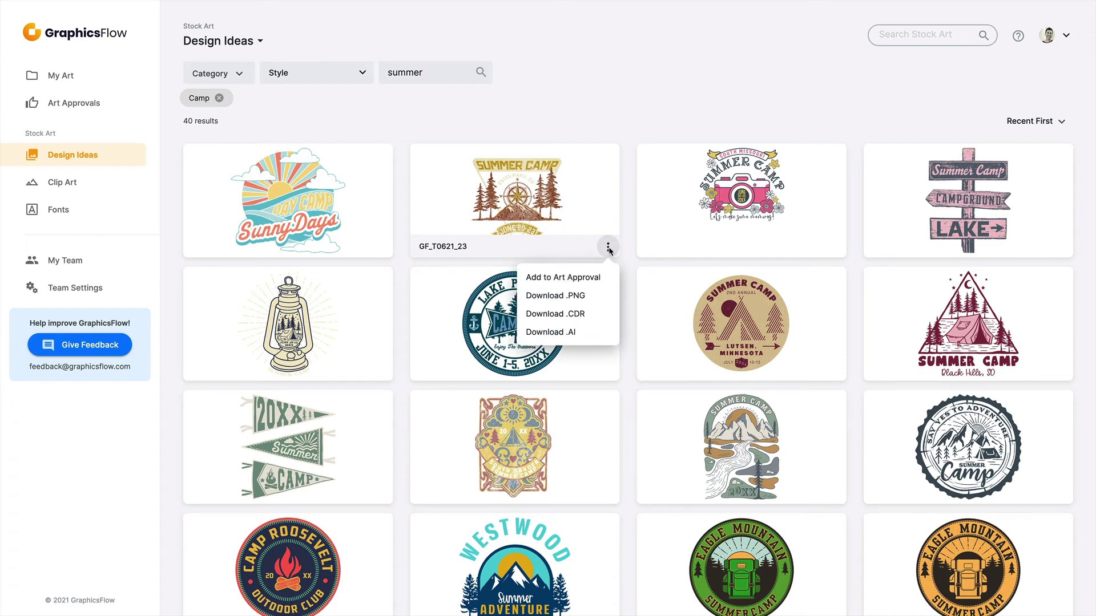
left_click(570, 281)
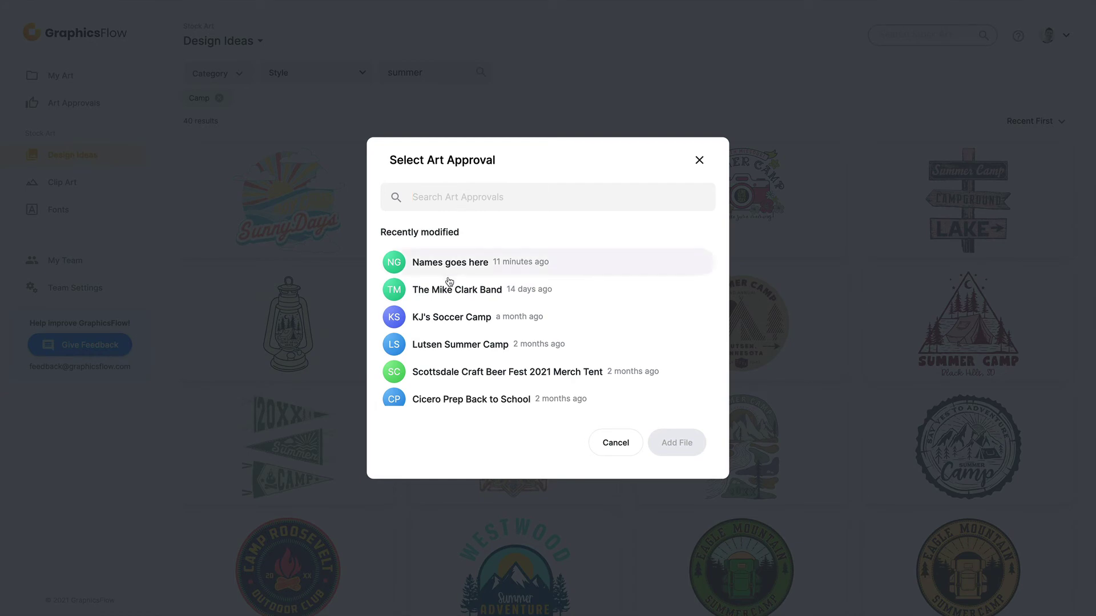
left_click(614, 444)
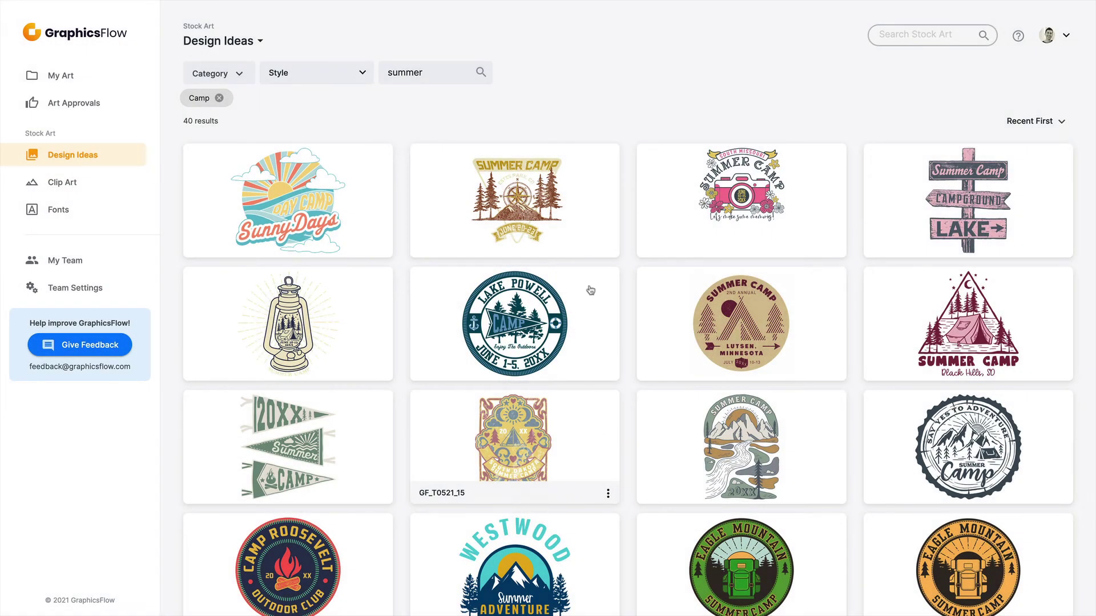
left_click(608, 246)
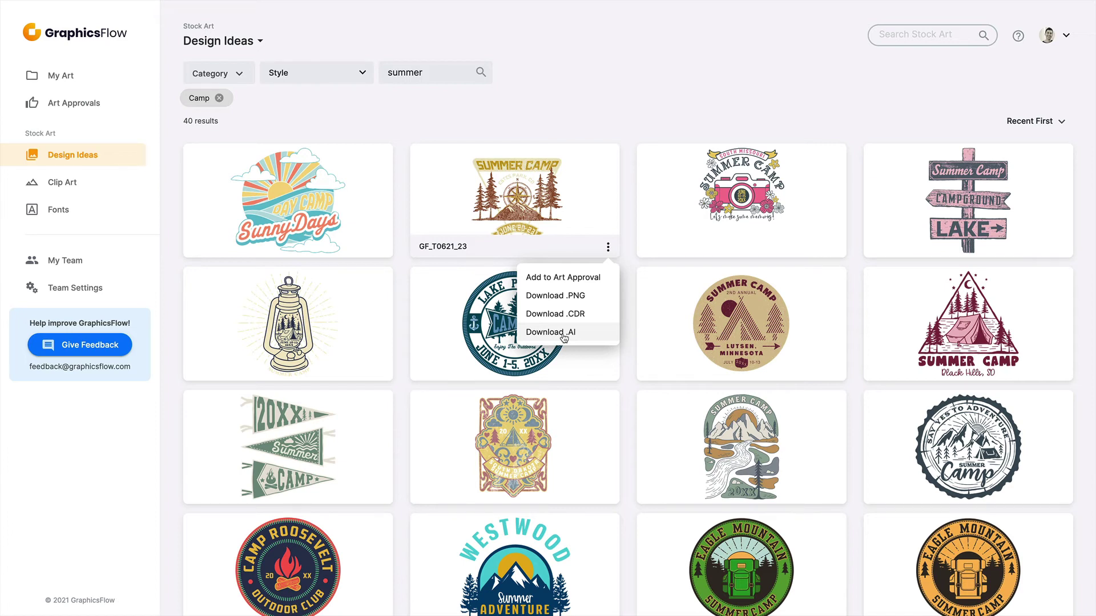
left_click(651, 94)
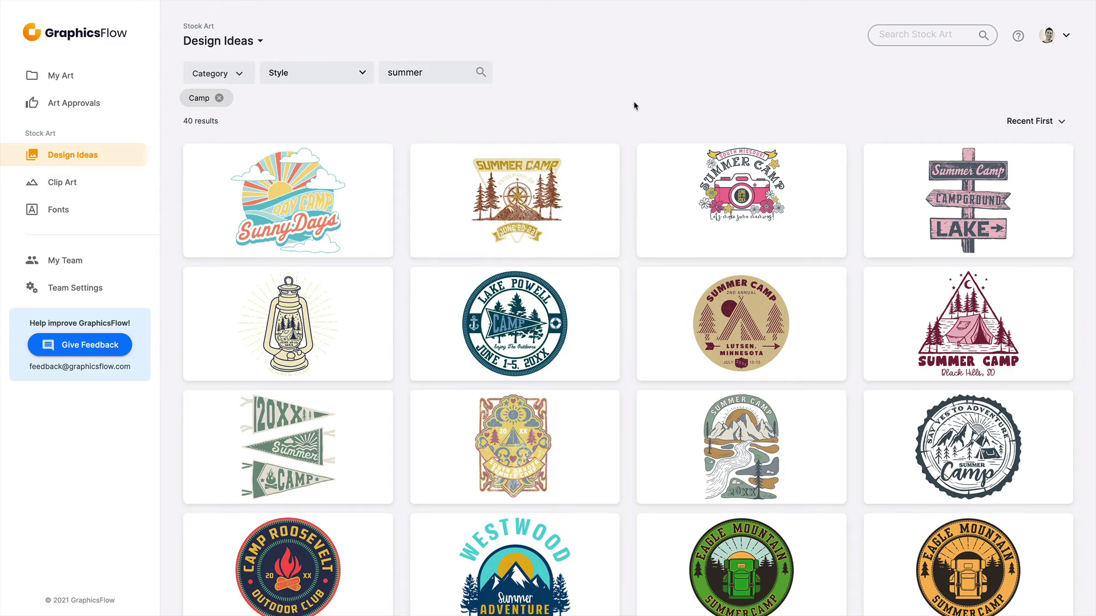
Open the Summer Camp compass design and review the art approvals it can be added to and its download file formats.
left_click(531, 188)
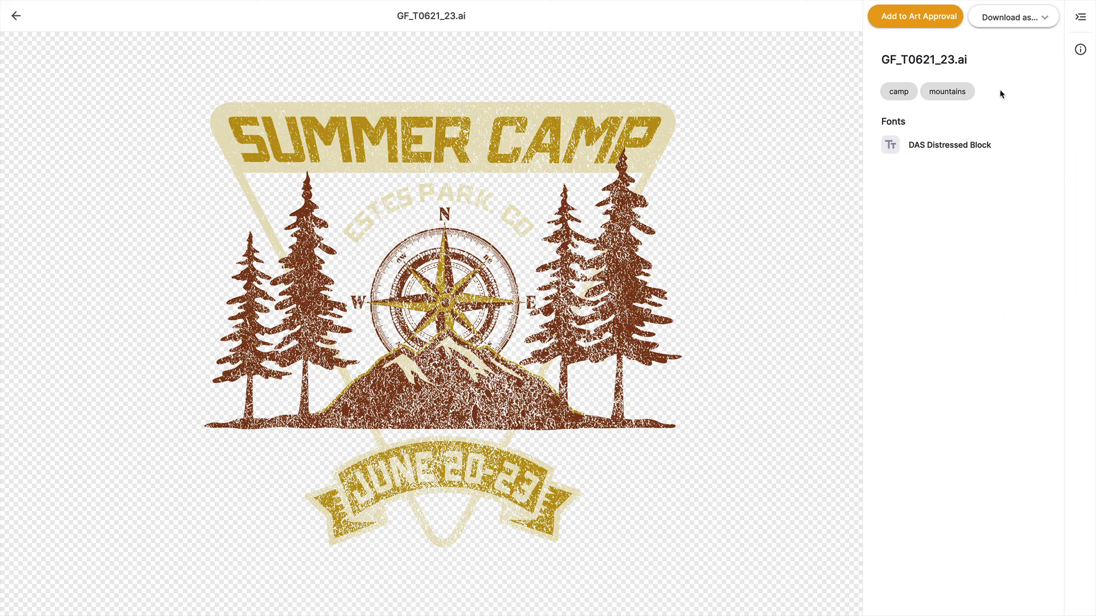
key("Tab")
left_click(917, 20)
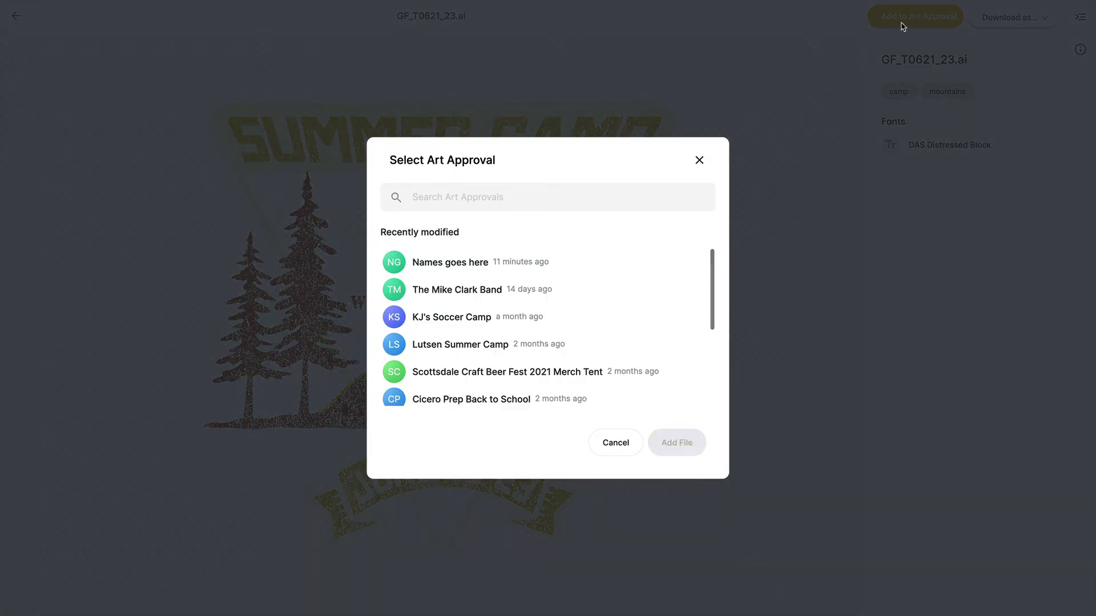
left_click(697, 162)
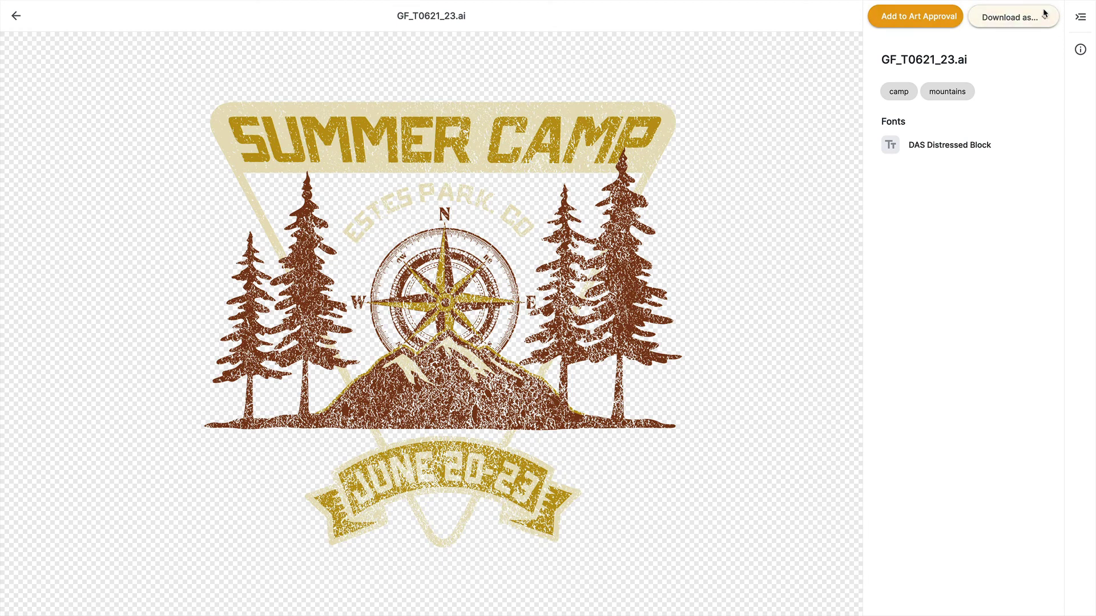
left_click(1044, 14)
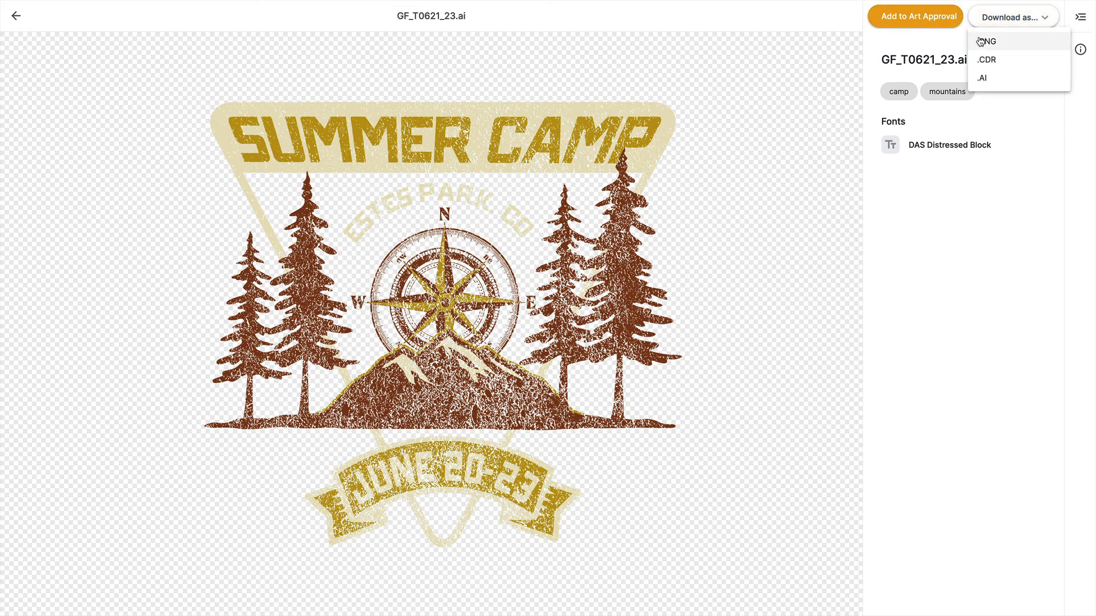
left_click(1026, 256)
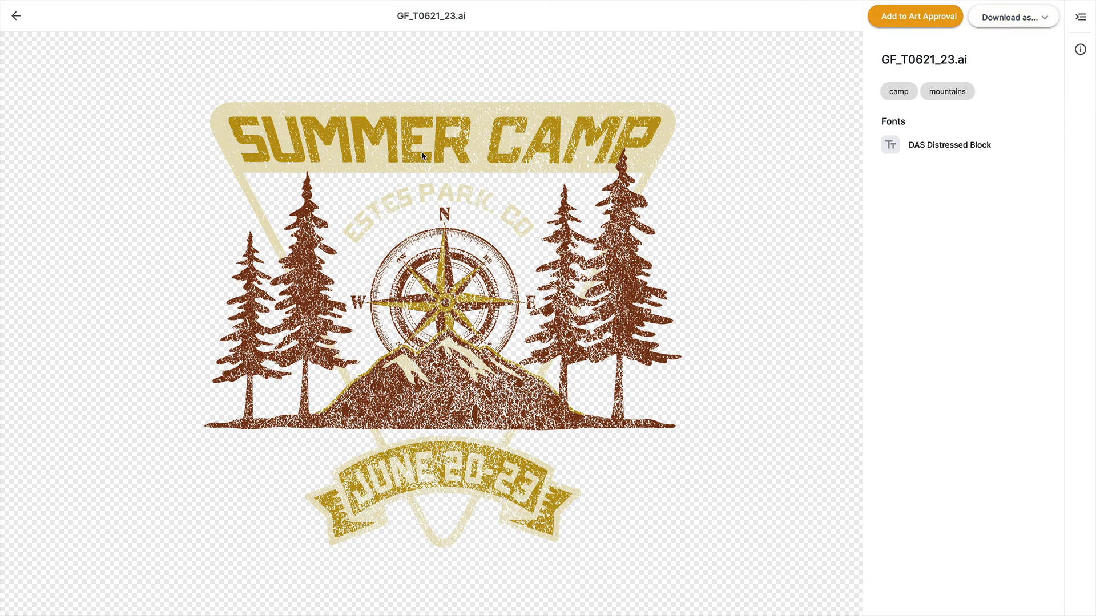
Return to the filtered Camp design ideas and review the sort orders available for the results.
left_click(14, 17)
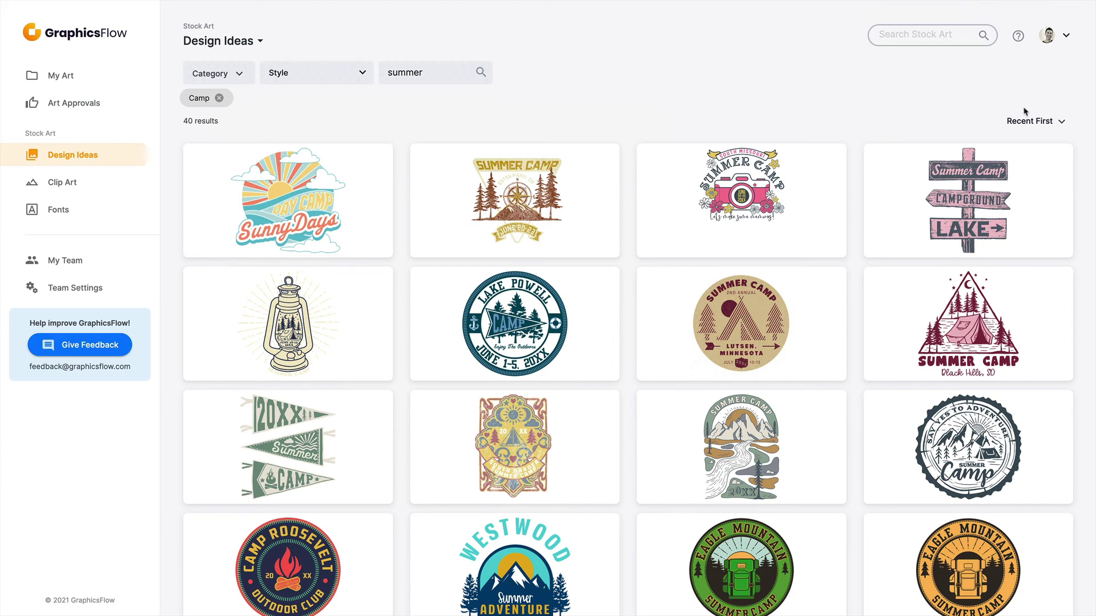
left_click(1042, 124)
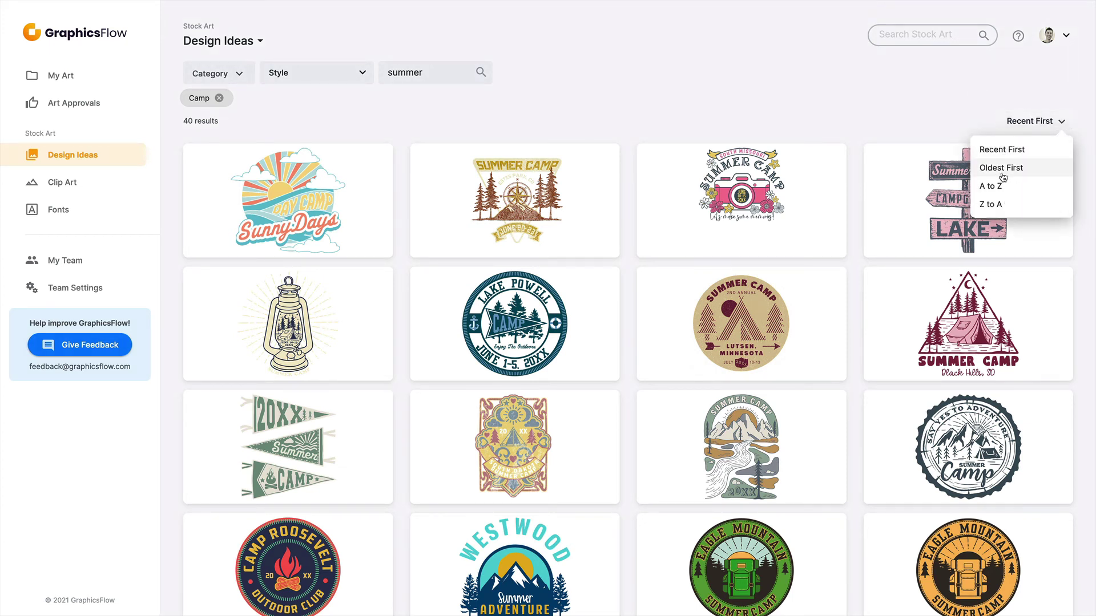
left_click(818, 85)
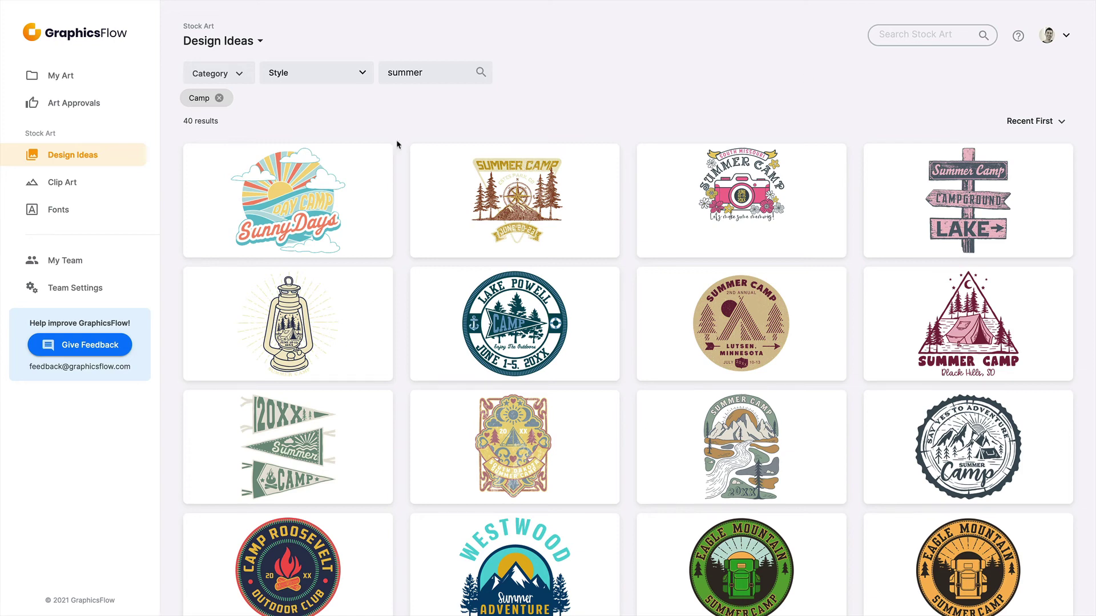
Examine the category choices in the Clip Art library, and open the stock Fonts library.
left_click(74, 185)
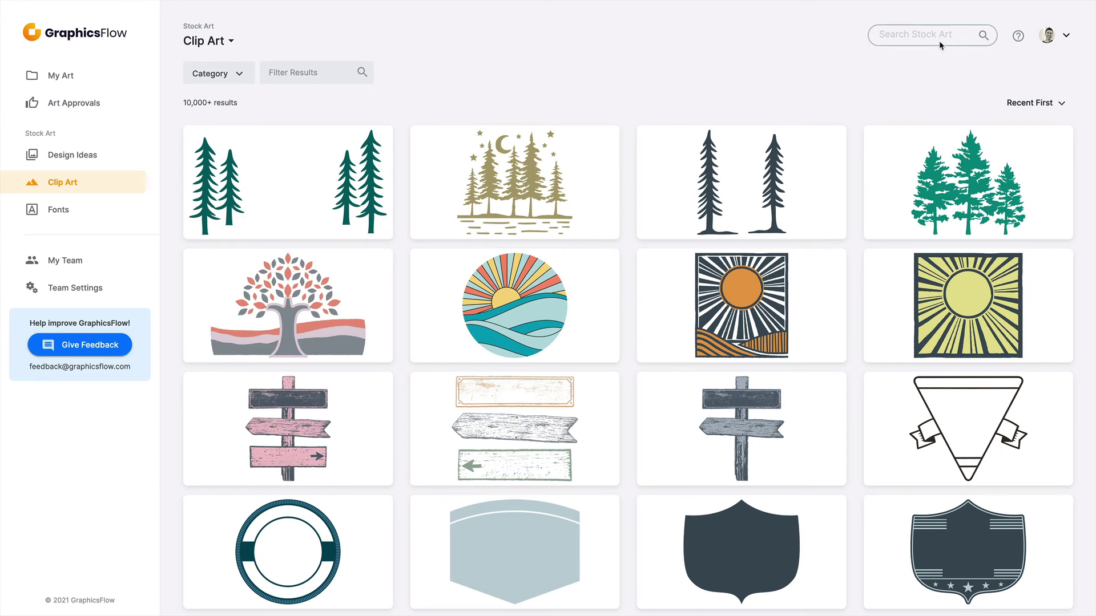
left_click(216, 78)
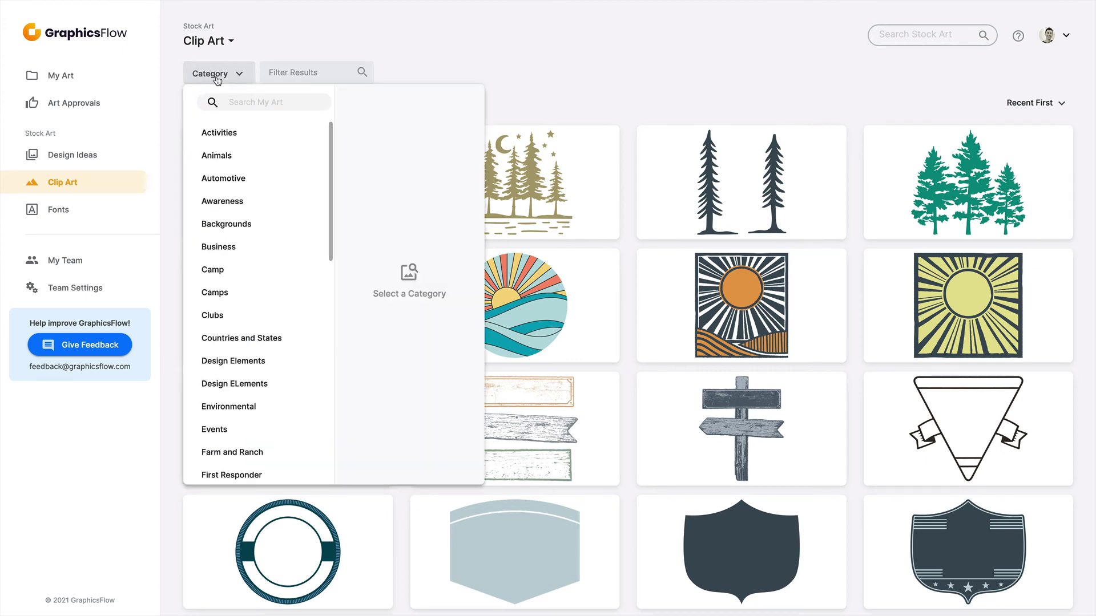
left_click(493, 62)
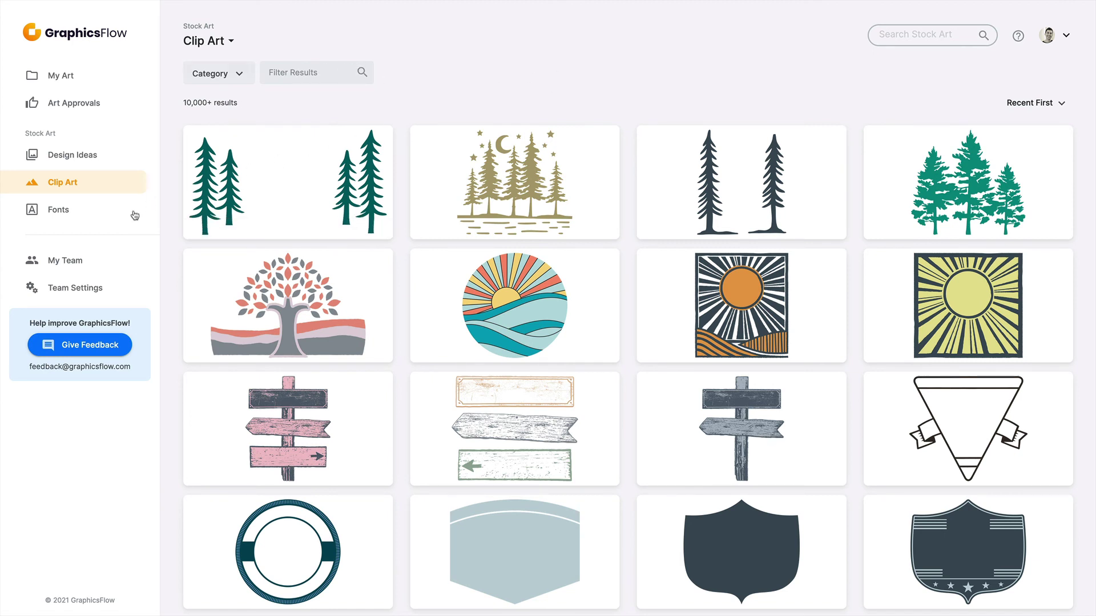
left_click(70, 212)
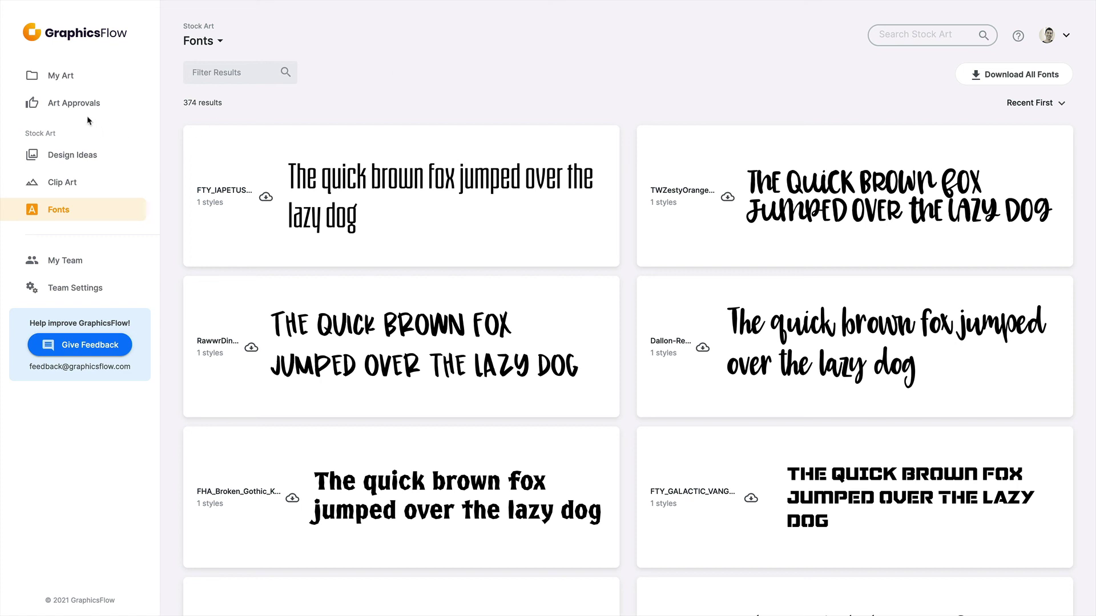
Return to the Design Ideas library and show the available help resources.
left_click(79, 149)
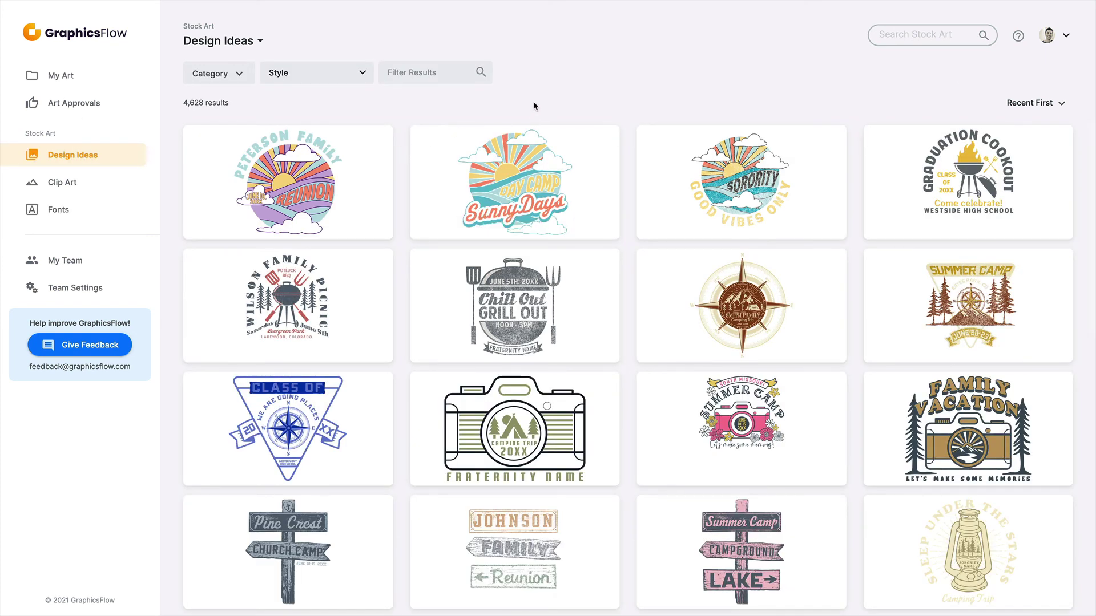
left_click(1018, 38)
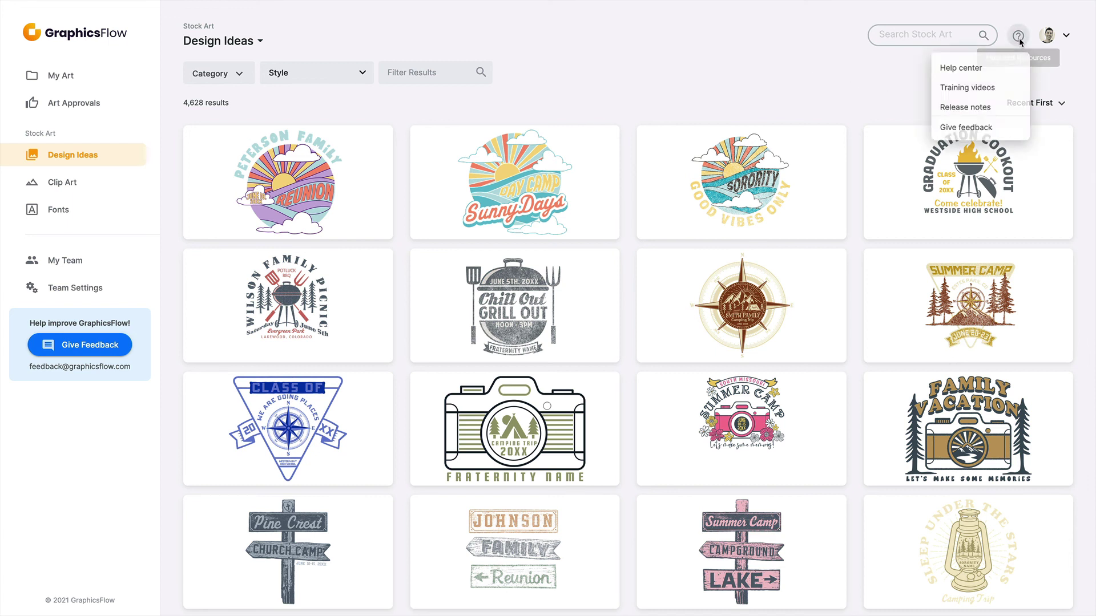